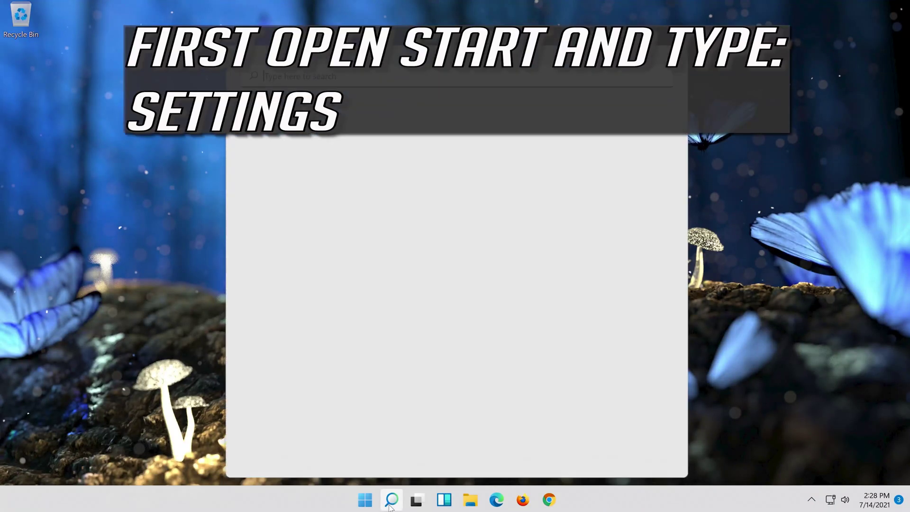
Search Start for 'settings' and launch the Settings app from the results
type("settings")
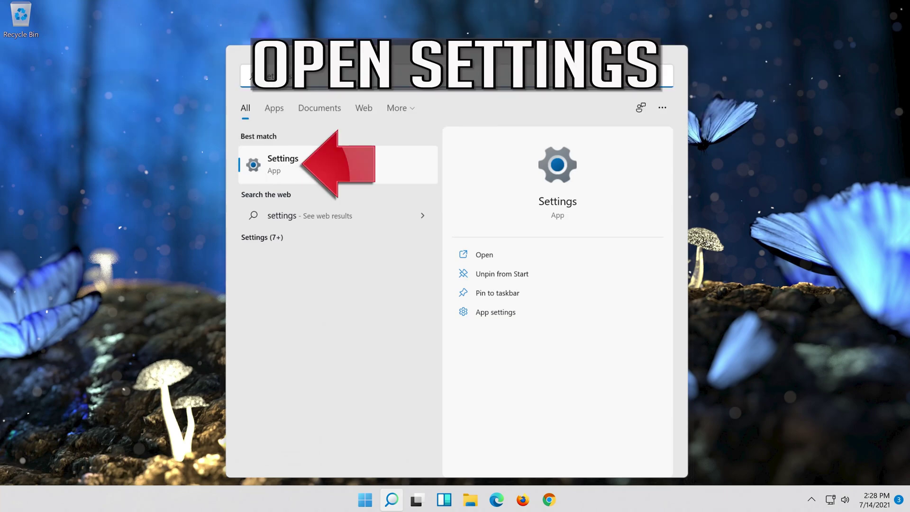
left_click(333, 169)
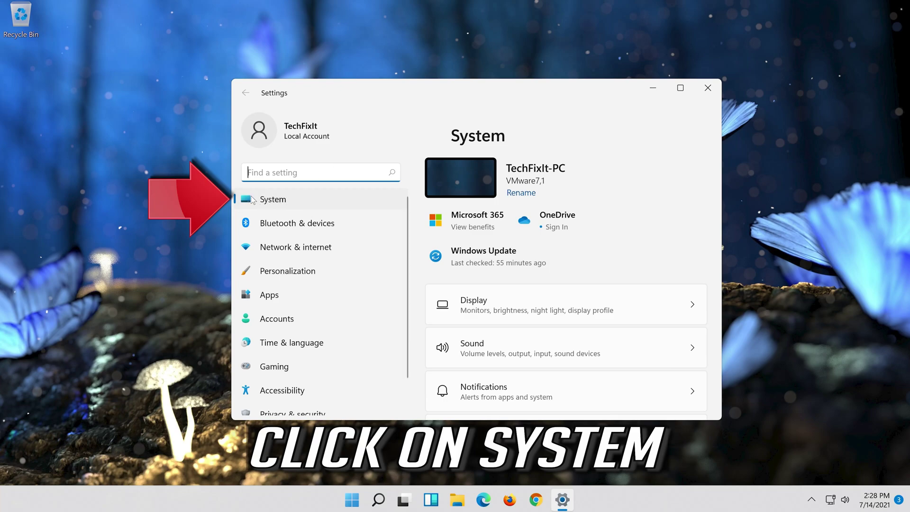
Go to System in Settings and open its Troubleshoot page
left_click(303, 203)
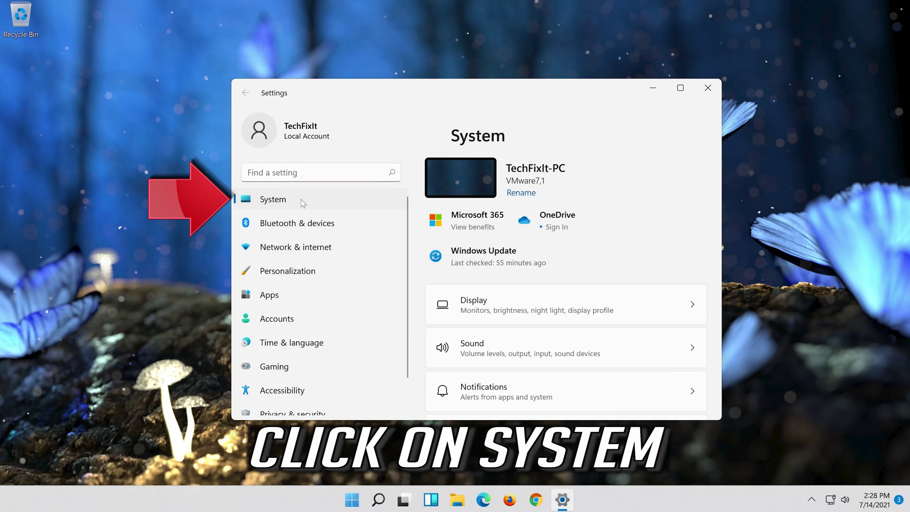
scroll(513, 322, "down", 6)
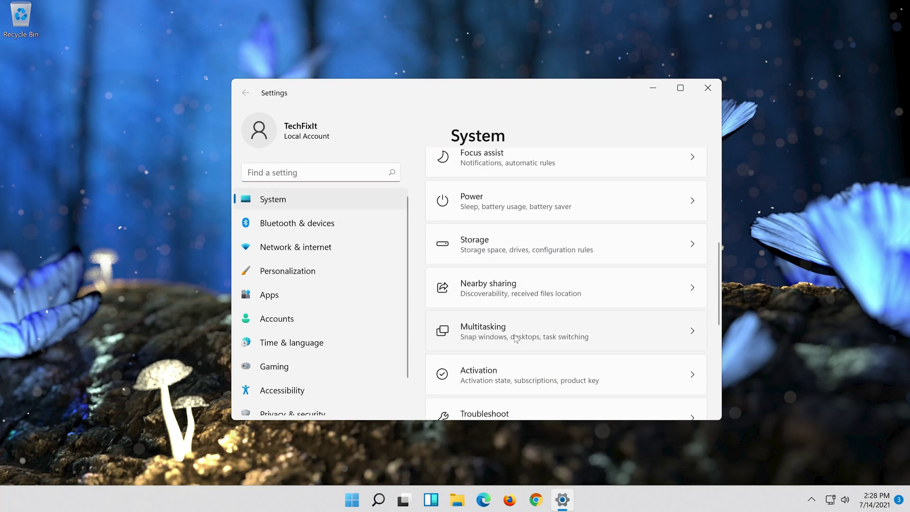
scroll(515, 339, "down", 5)
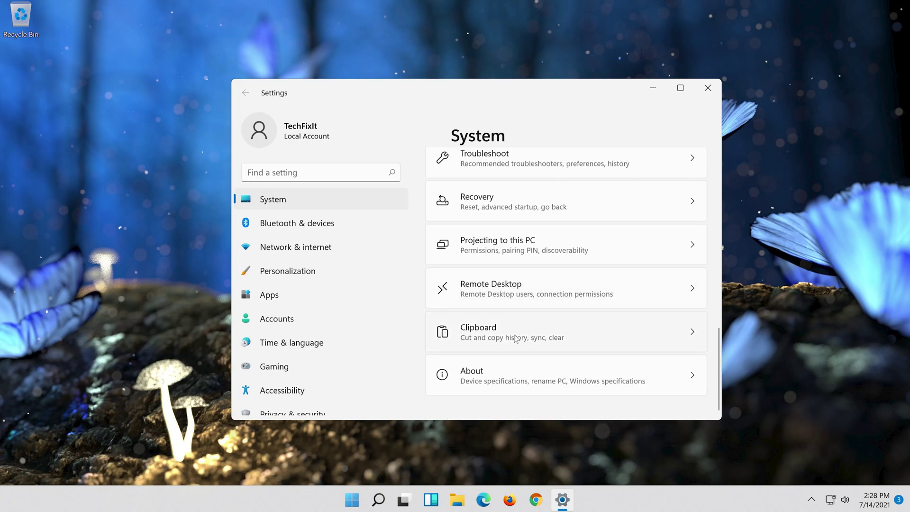
scroll(516, 338, "up", 3)
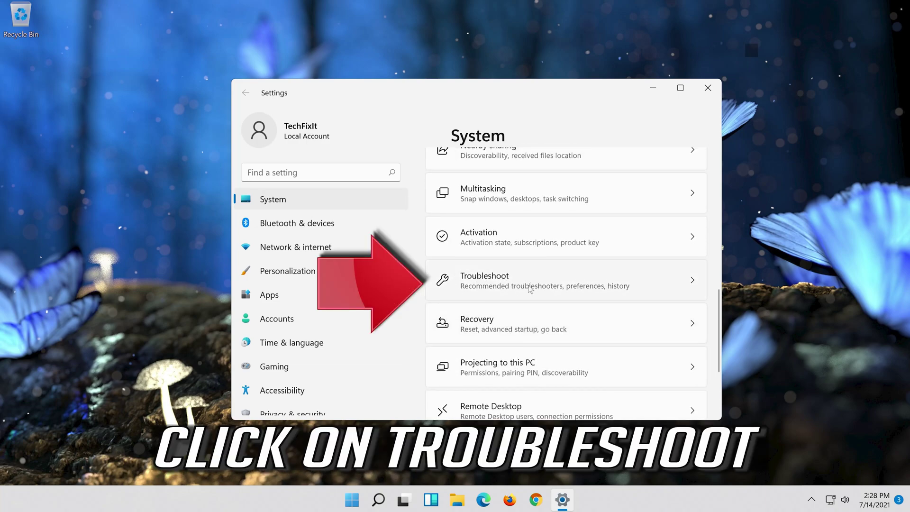
left_click(565, 285)
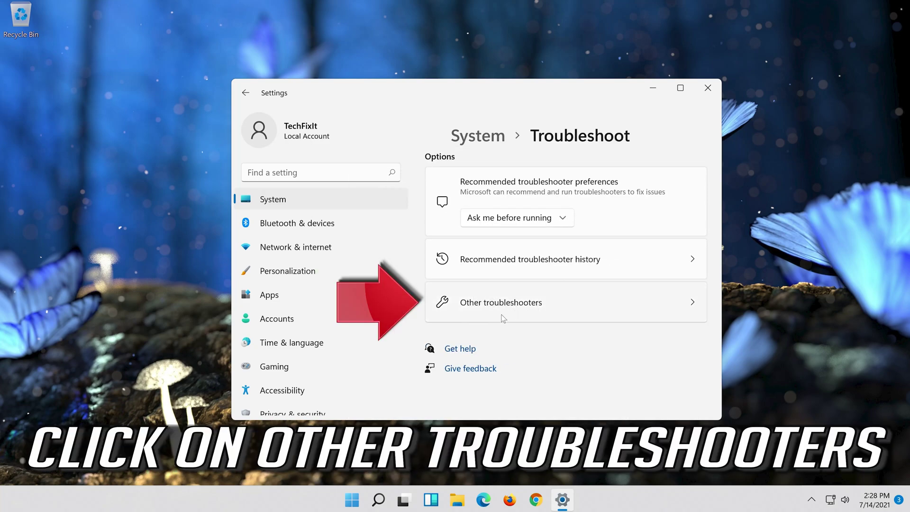
Run the Playing Audio troubleshooter from the Other troubleshooters list
left_click(570, 305)
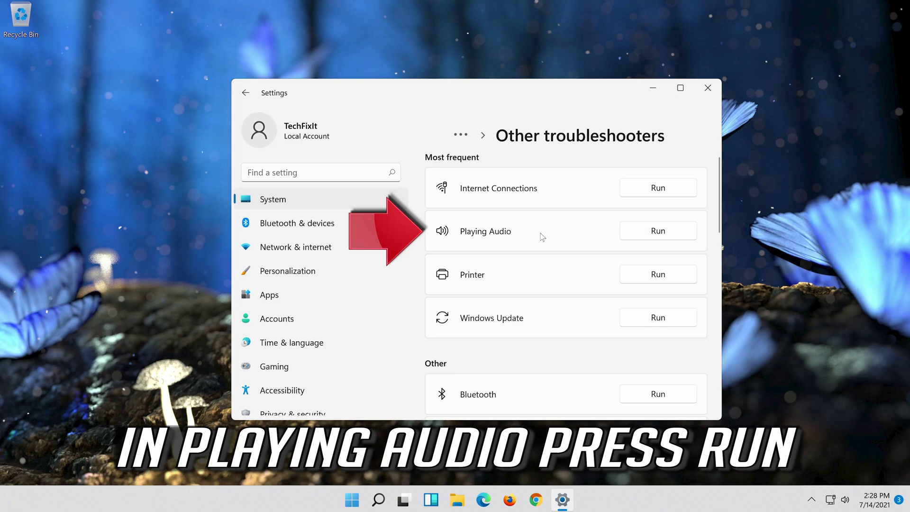
left_click(649, 235)
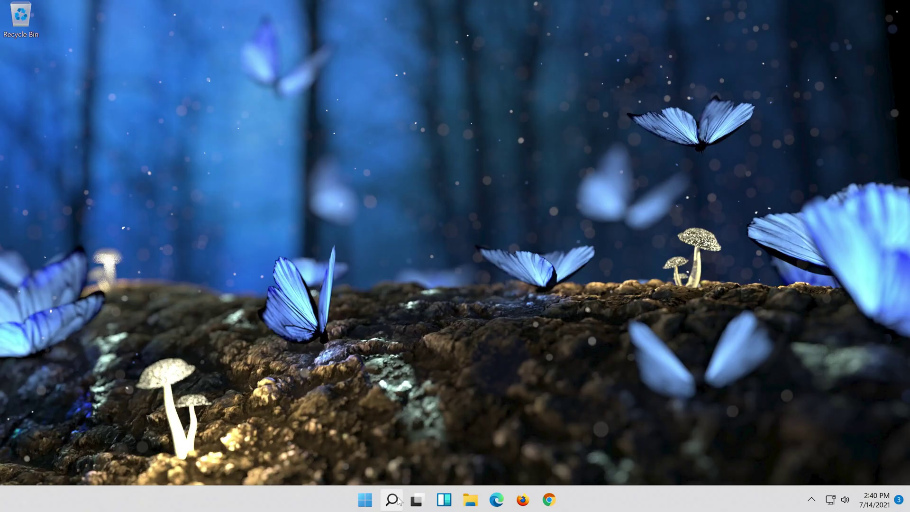
Search for 'device manager' from the taskbar and launch Device Manager
left_click(398, 501)
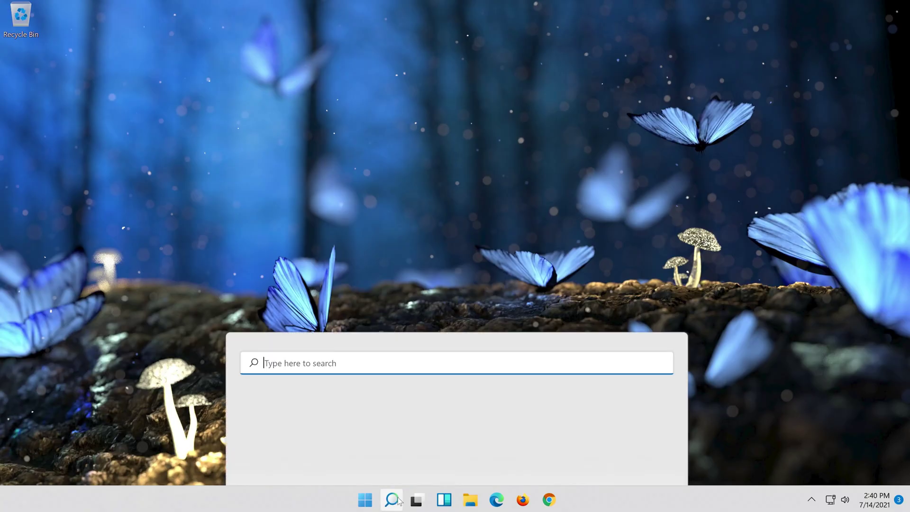
type("de")
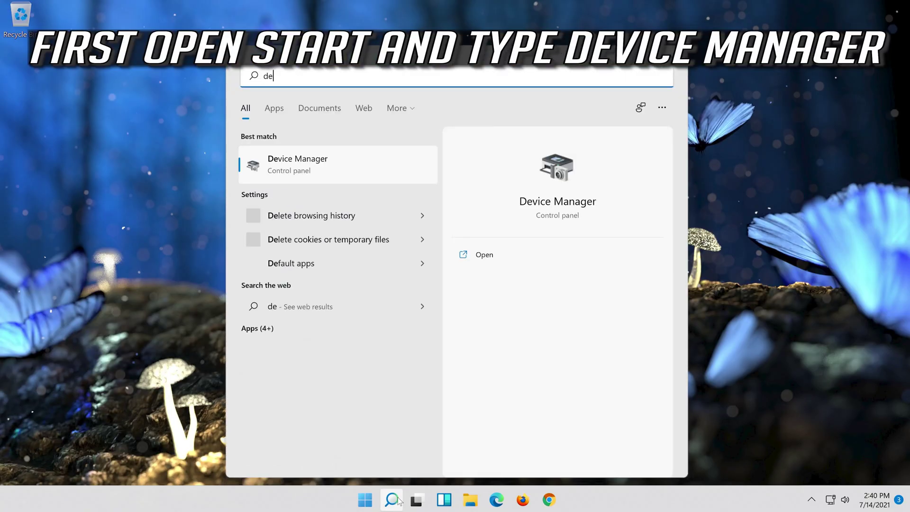
type("vice ma")
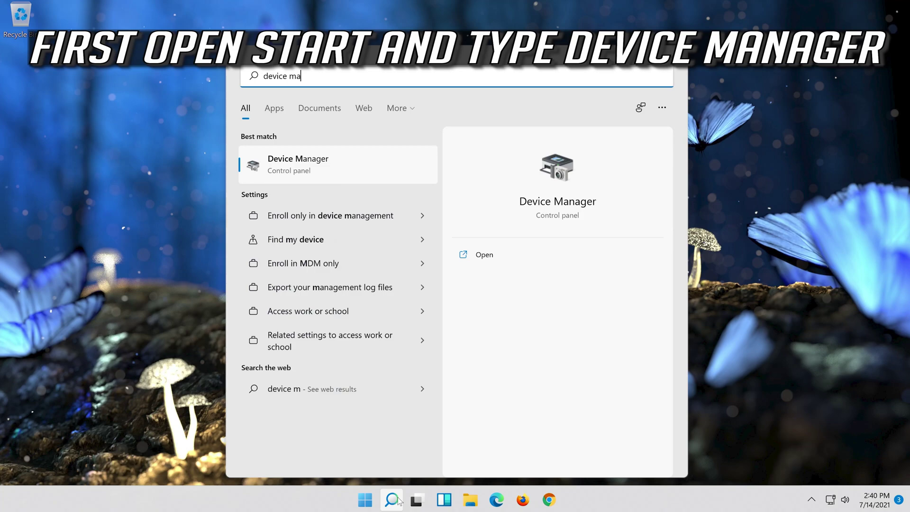
type("nager")
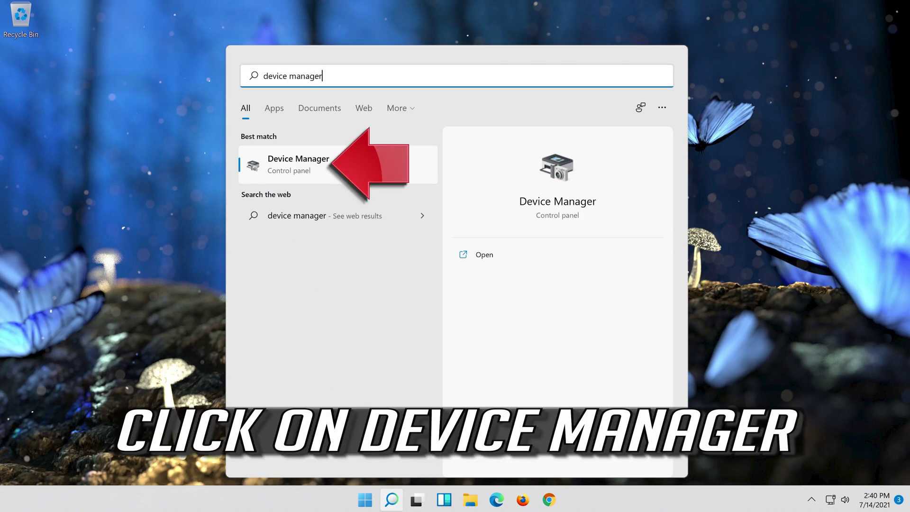
left_click(376, 167)
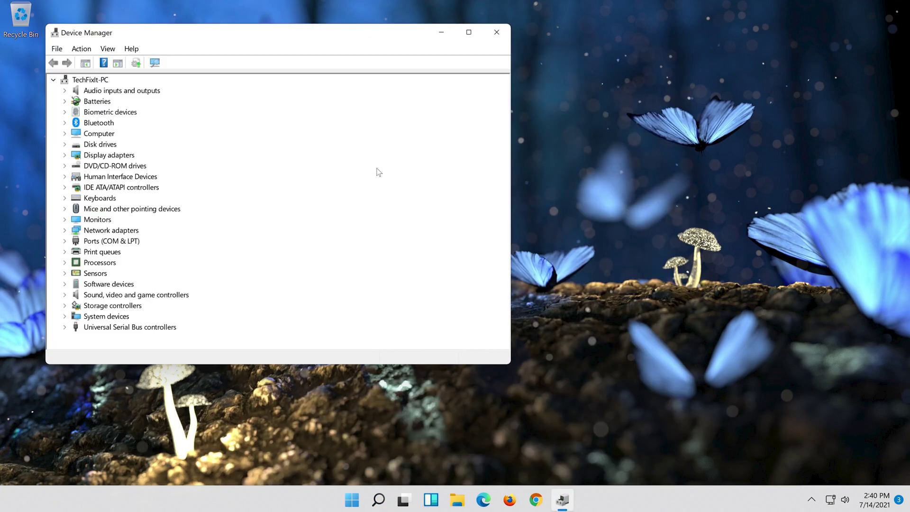
Center Device Manager and open Properties of High Definition Audio Device under Sound, video and game controllers
left_click_drag(299, 38, 519, 50)
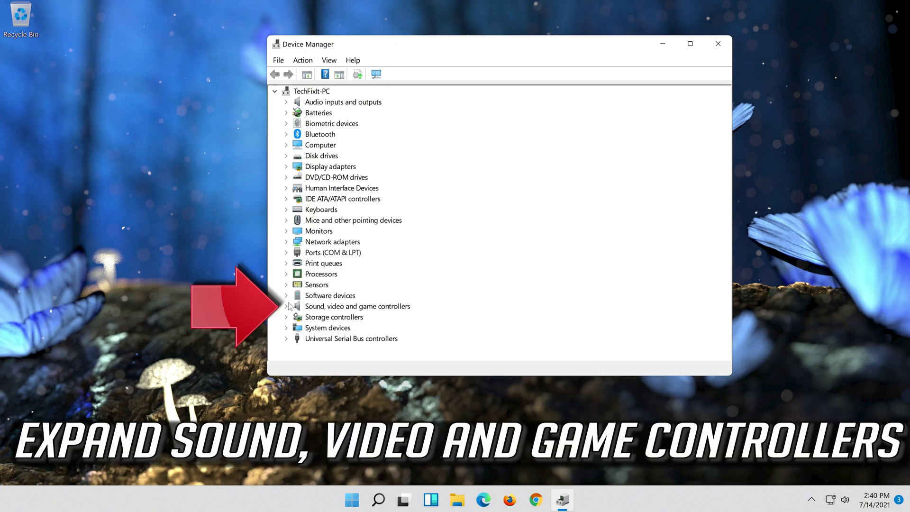
left_click(288, 307)
left_click(343, 319)
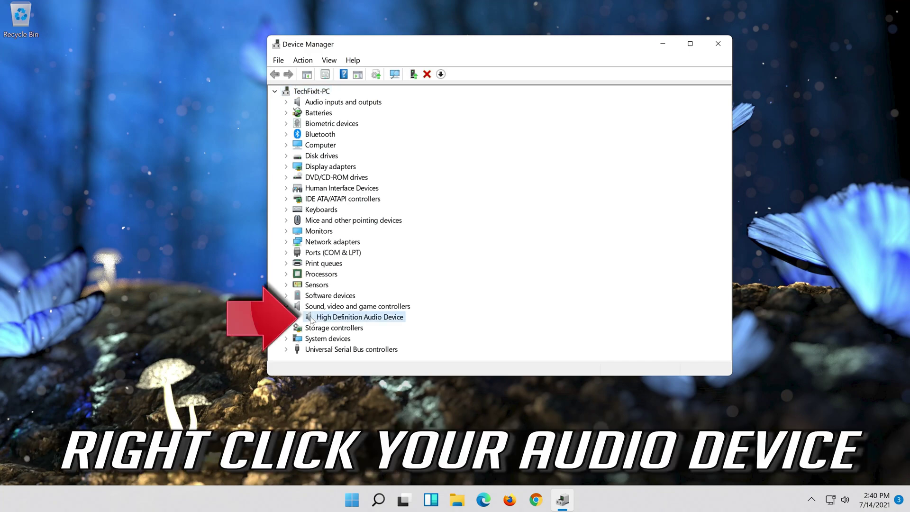
right_click(381, 321)
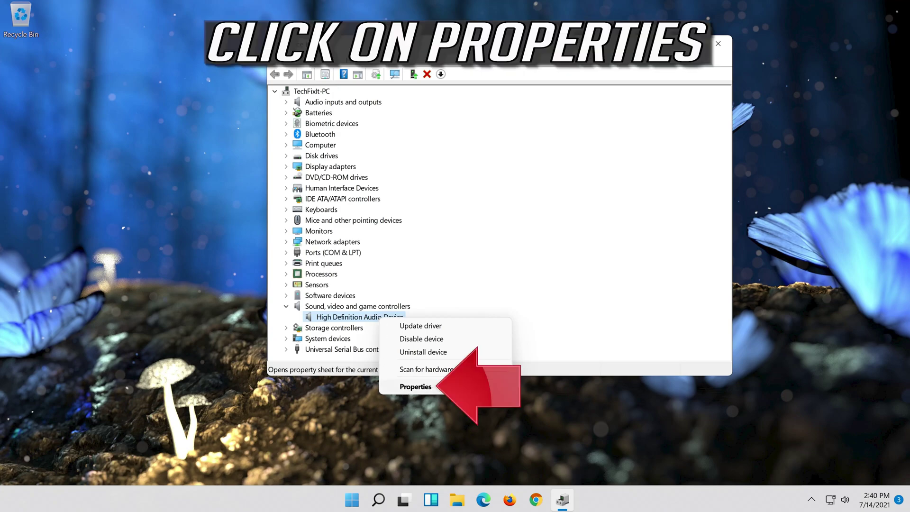
left_click(443, 386)
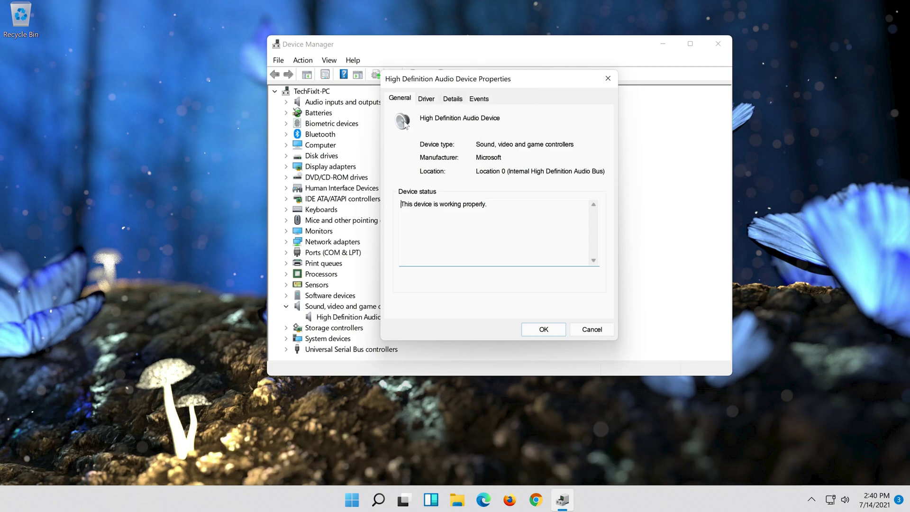
Search automatically for a newer High Definition Audio Device driver, then close the wizard
left_click(426, 98)
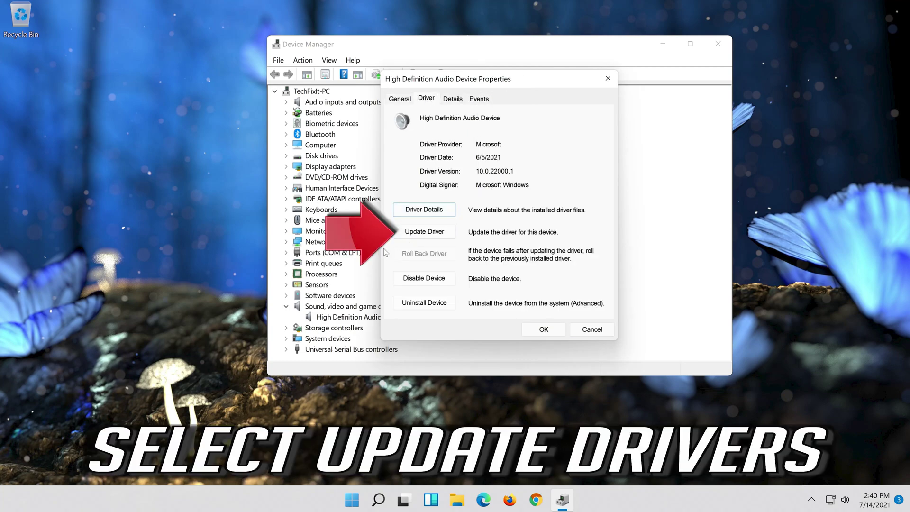
left_click(424, 232)
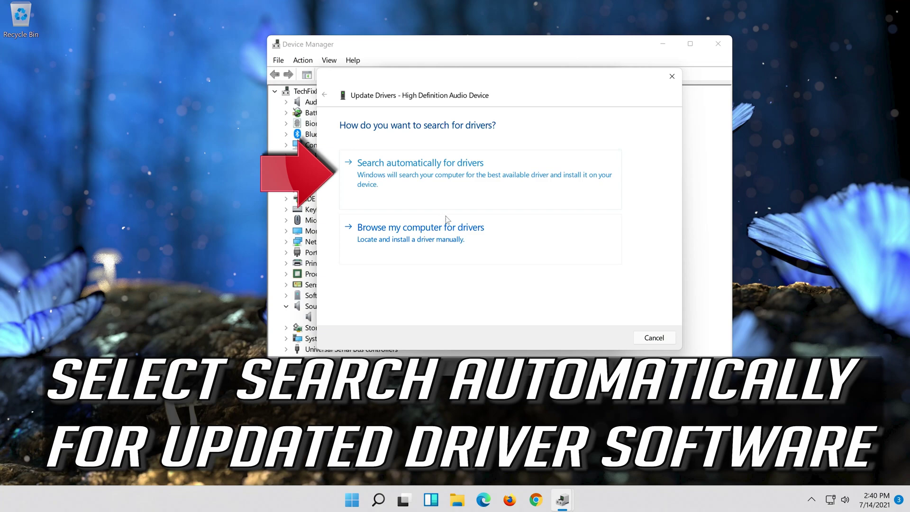
left_click(499, 183)
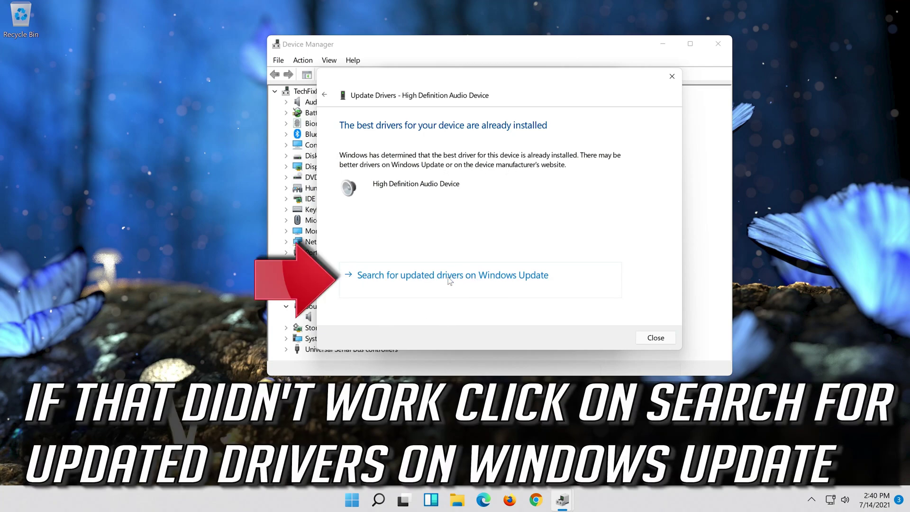
left_click(485, 285)
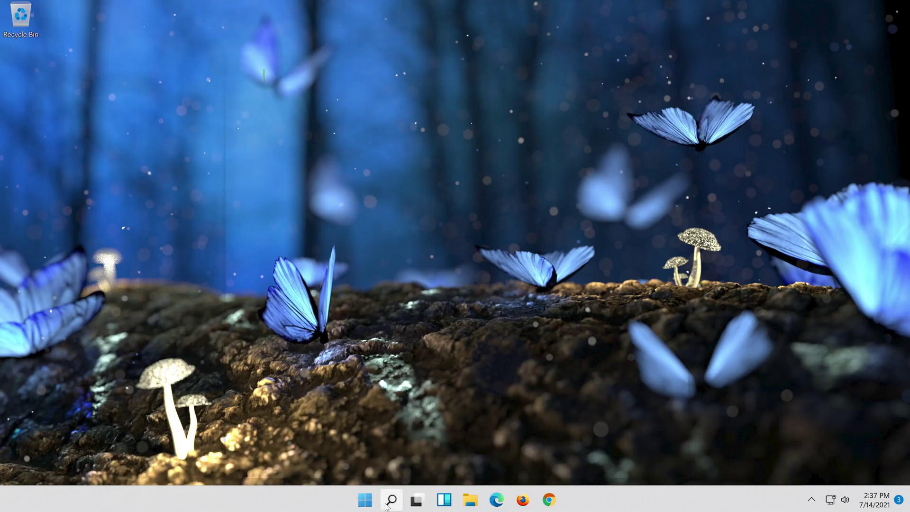
Search 'device manager' again and launch Device Manager from the results
left_click(387, 503)
type("dev")
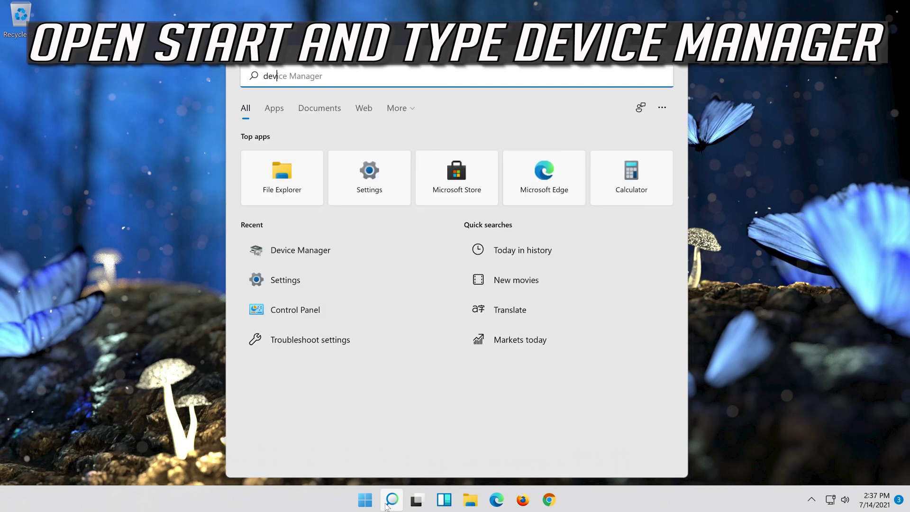
type("ice manager")
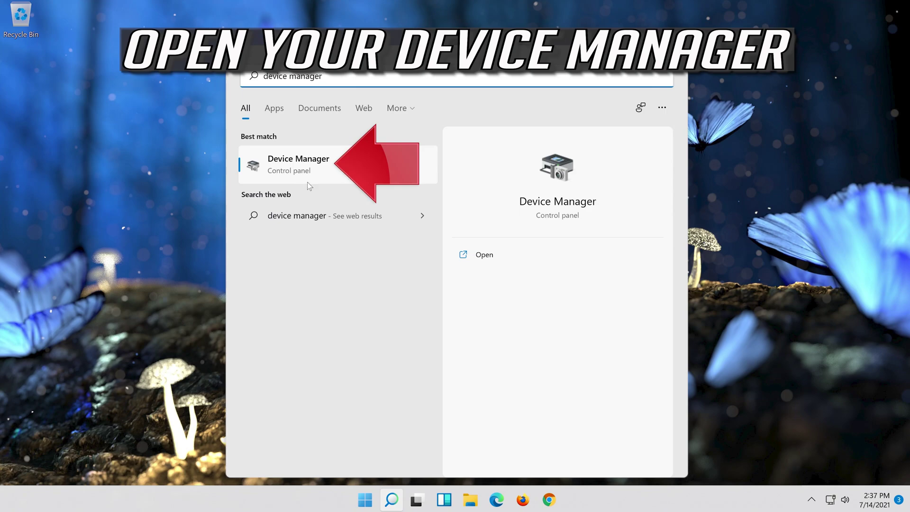
left_click(339, 174)
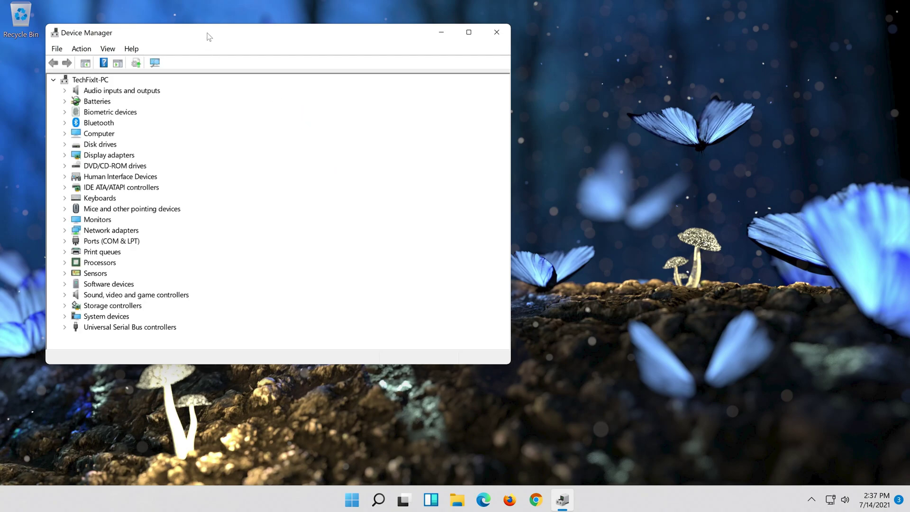
Reposition Device Manager and reopen Properties of High Definition Audio Device under Sound, video and game controllers
left_click_drag(208, 35, 446, 68)
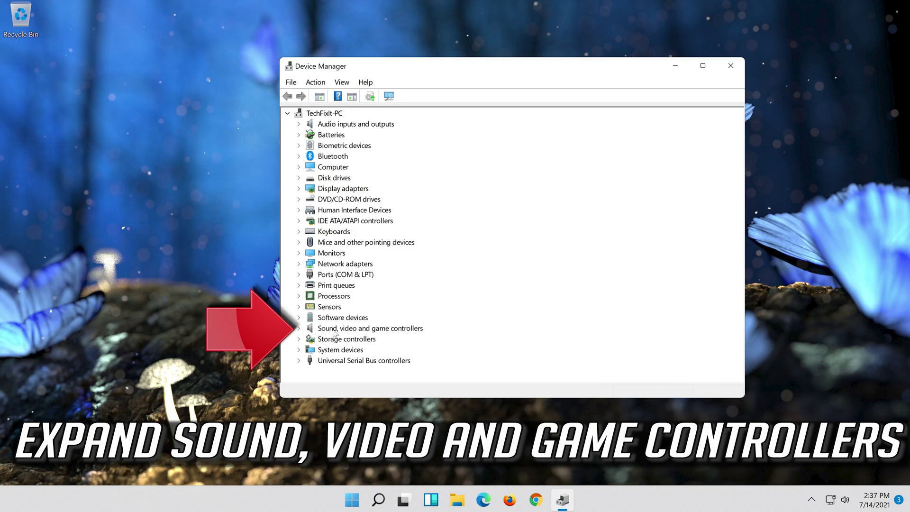
left_click(299, 328)
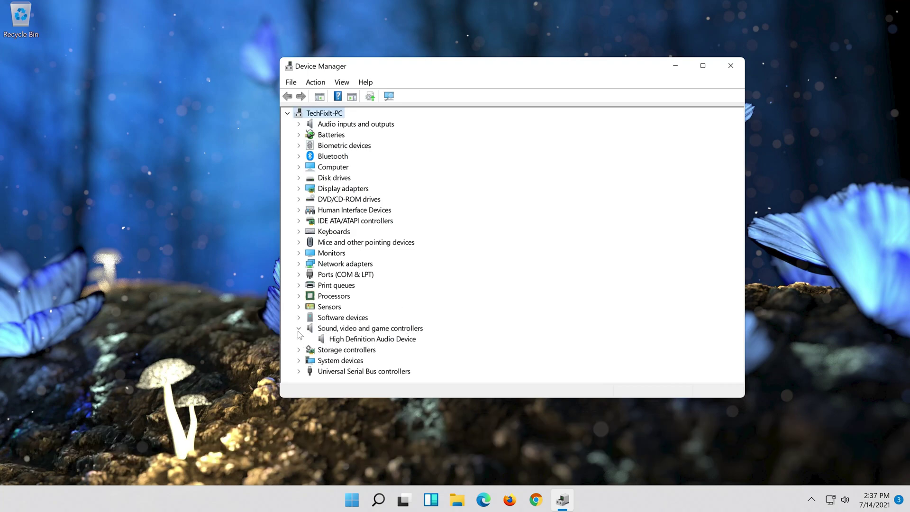
left_click(338, 341)
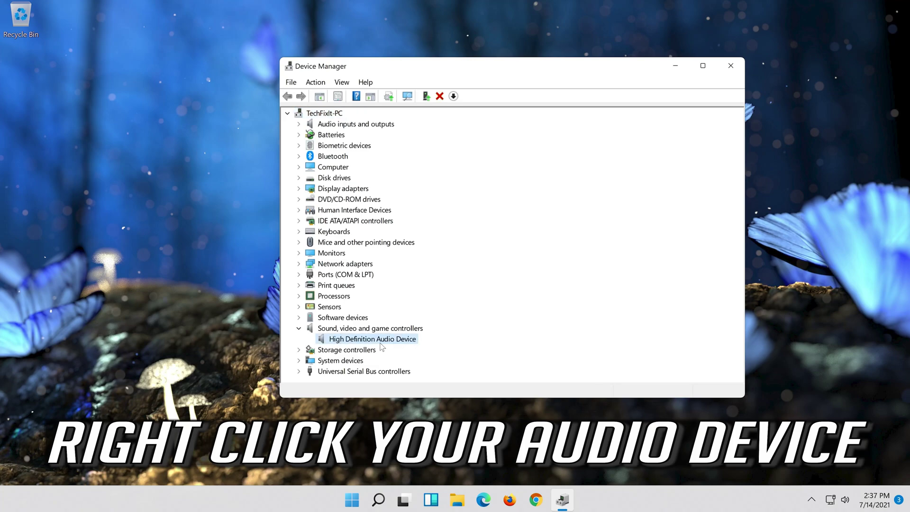
right_click(406, 342)
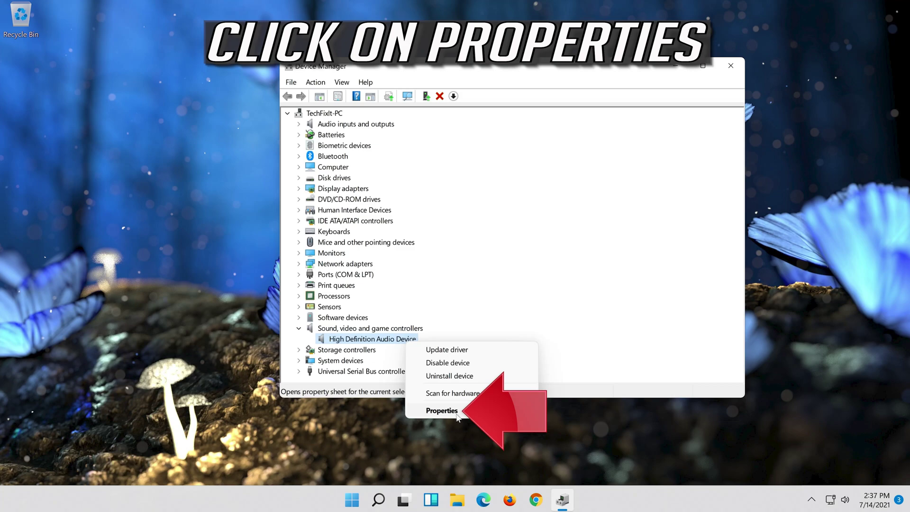
left_click(476, 410)
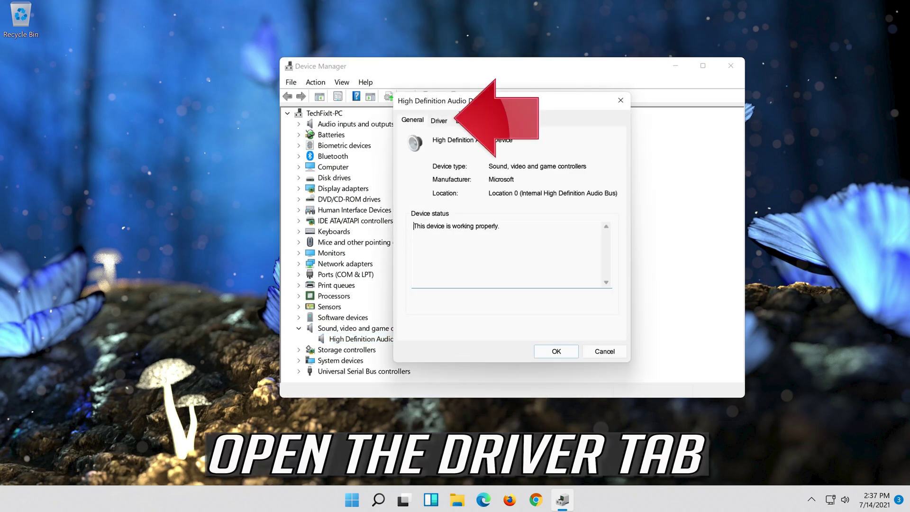
Start Update Driver from the audio device's Driver tab
left_click(437, 121)
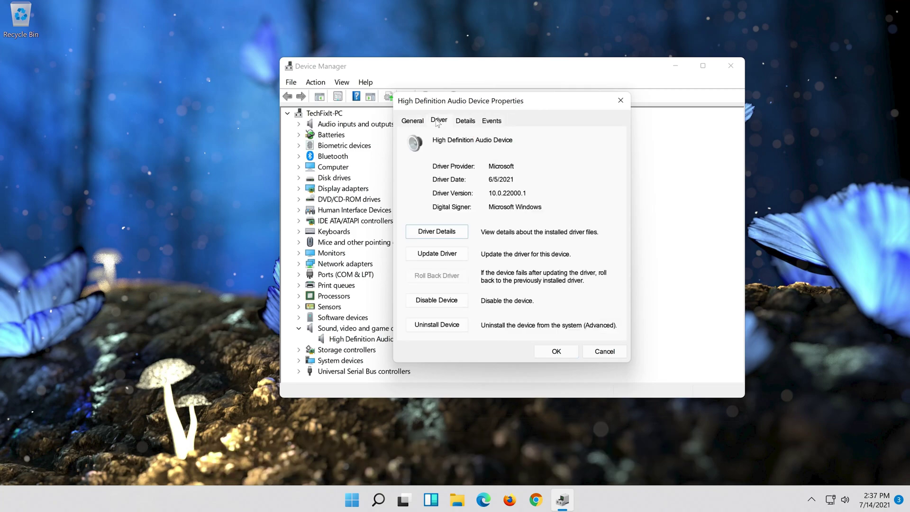
left_click(440, 264)
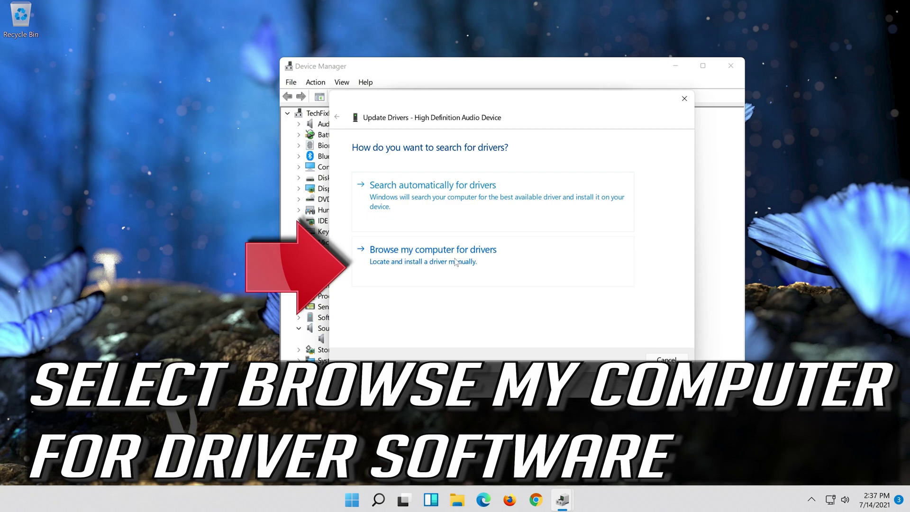
Reinstall High Definition Audio Device from the compatible driver list, accept the warning, then close Properties
left_click(488, 261)
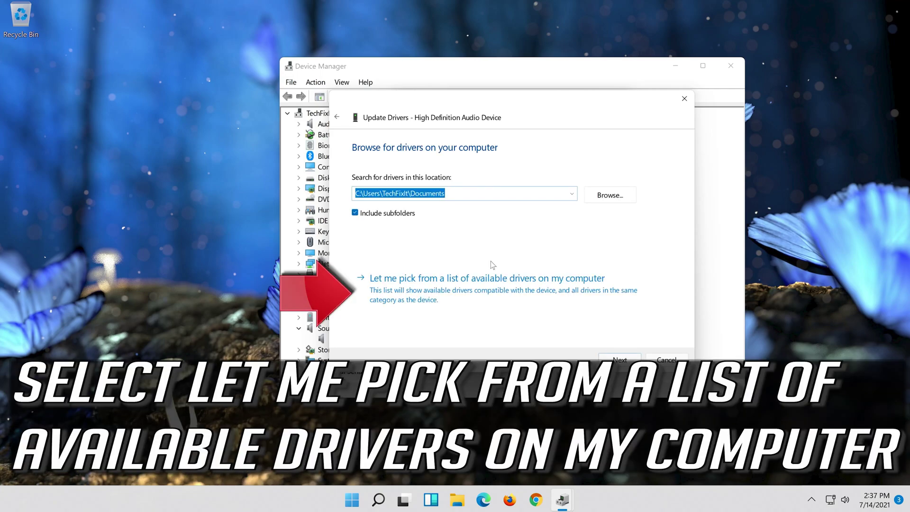
left_click(444, 296)
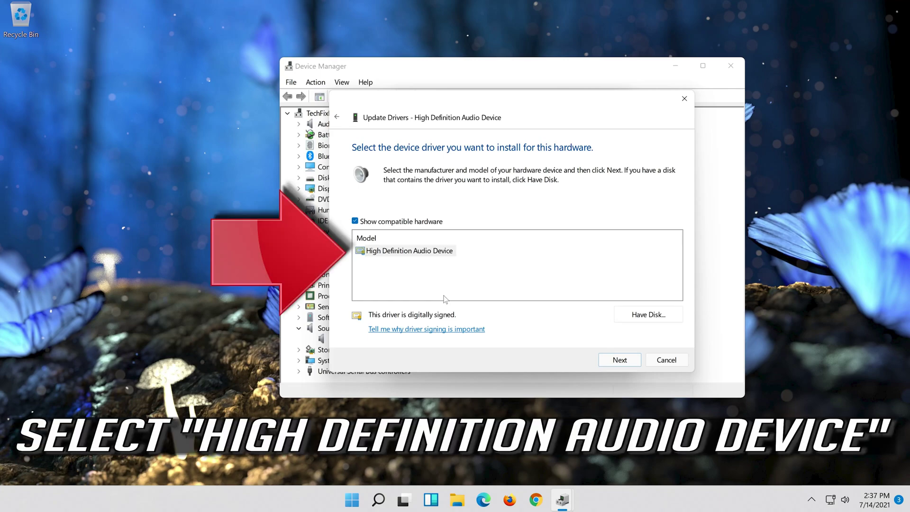
left_click(400, 253)
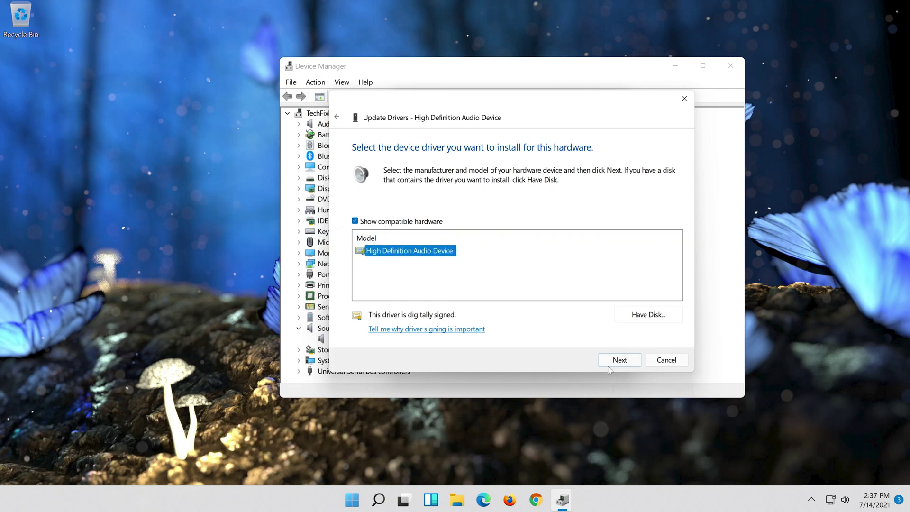
left_click(629, 363)
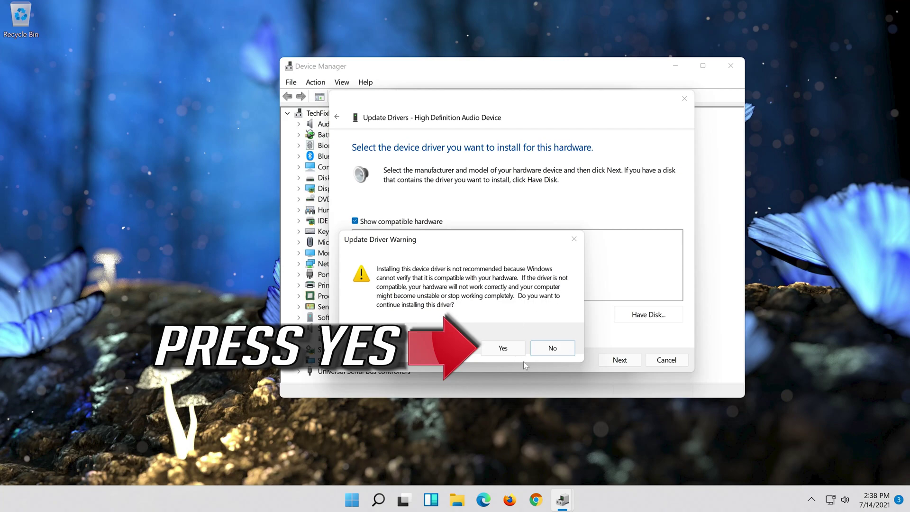
left_click(502, 349)
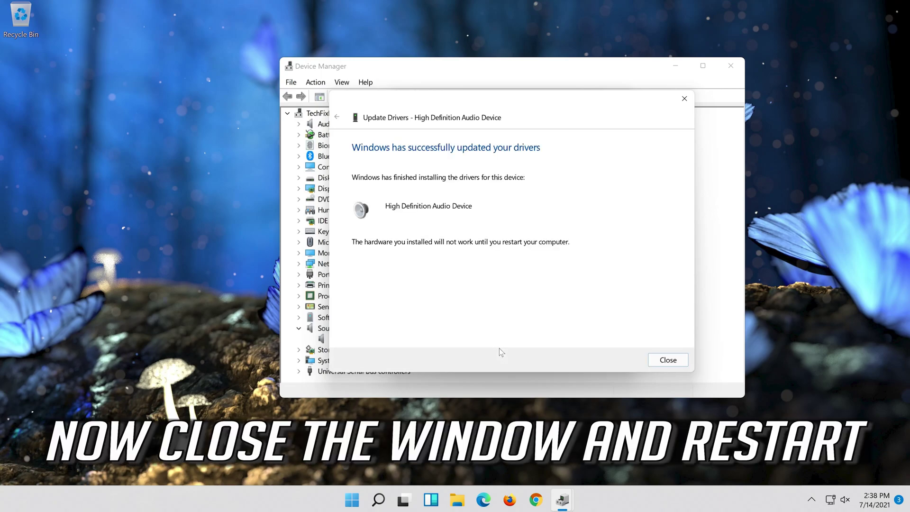
left_click(667, 359)
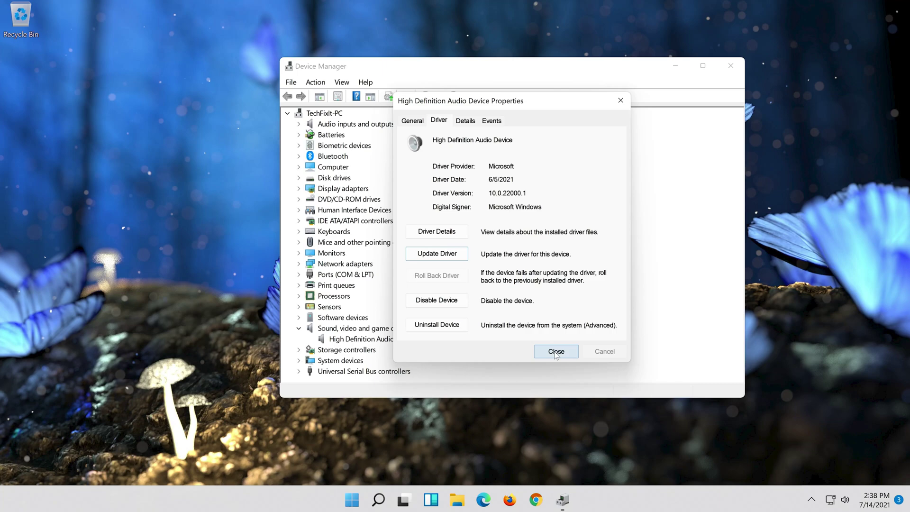
left_click(555, 353)
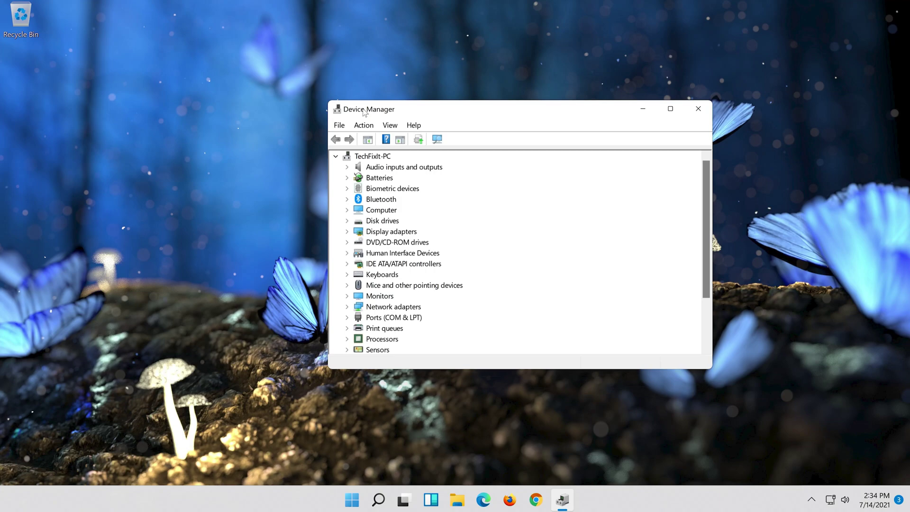
Show the Driver tab of High Definition Audio Device Properties, showing Microsoft driver 10.0.22000.1
scroll(472, 255, "down", 2)
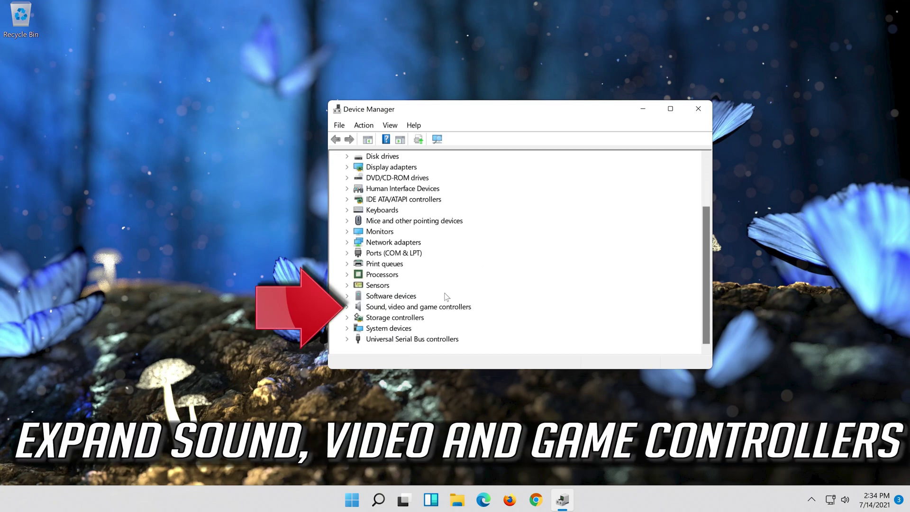
left_click(347, 306)
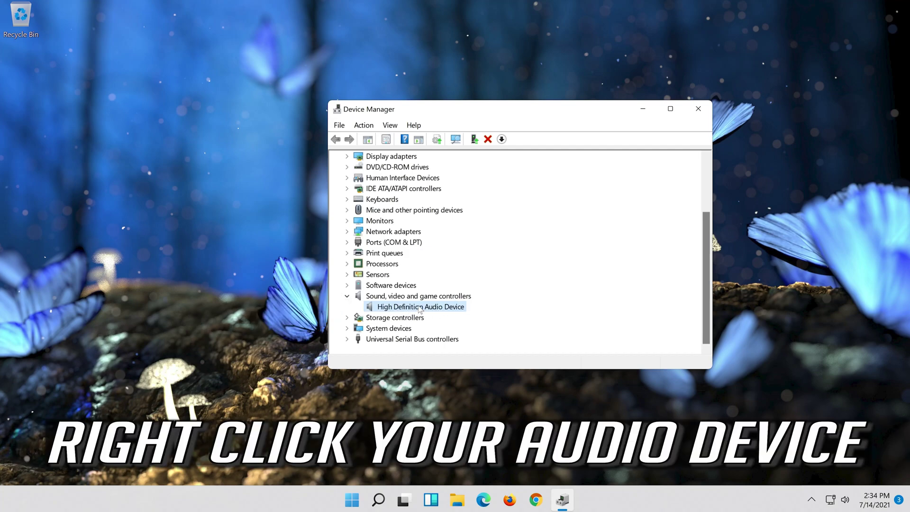
right_click(420, 309)
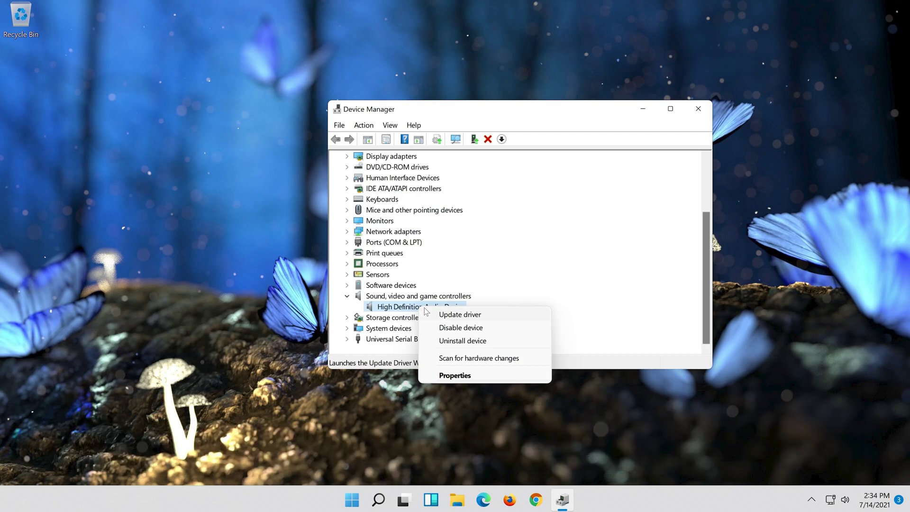
left_click(455, 375)
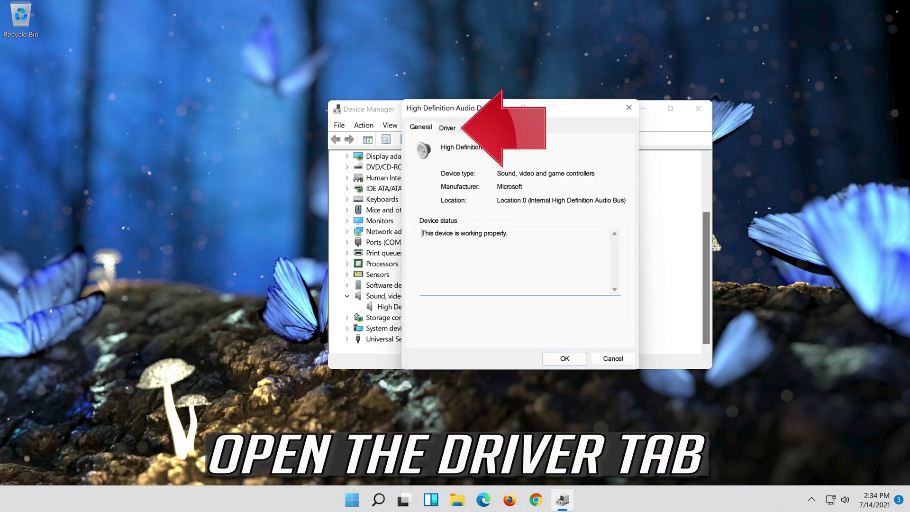
left_click(441, 136)
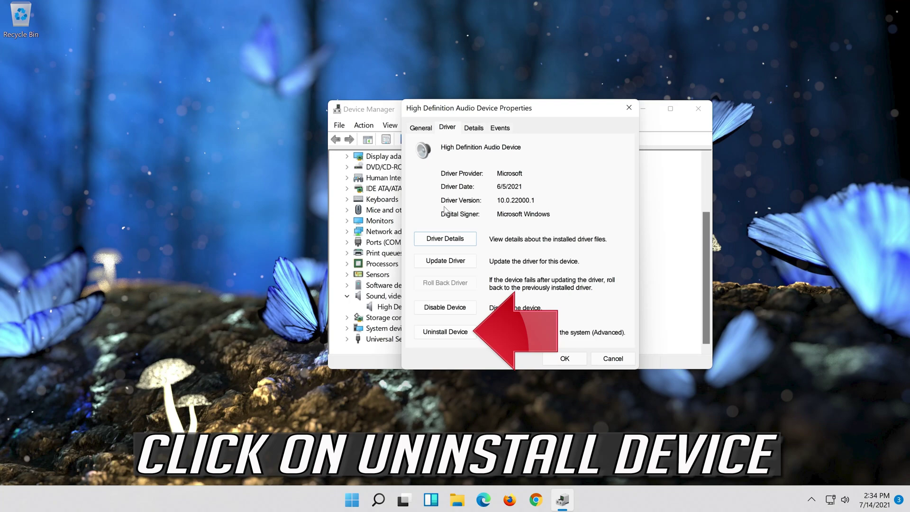
Uninstall the High Definition Audio Device from its Driver tab and confirm the removal
left_click(449, 335)
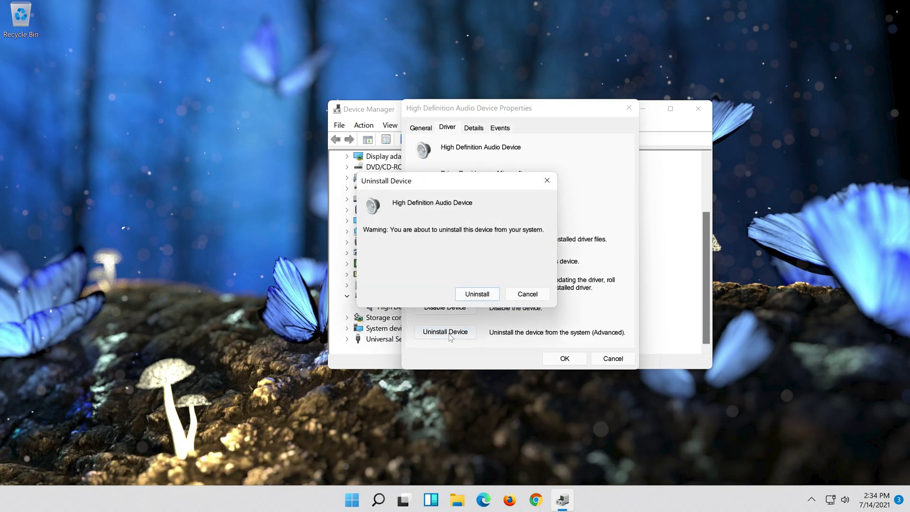
left_click(477, 294)
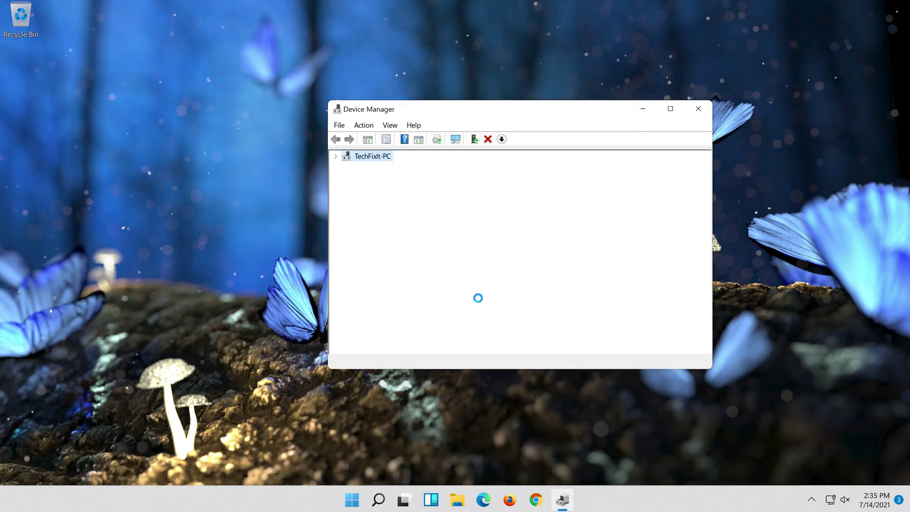